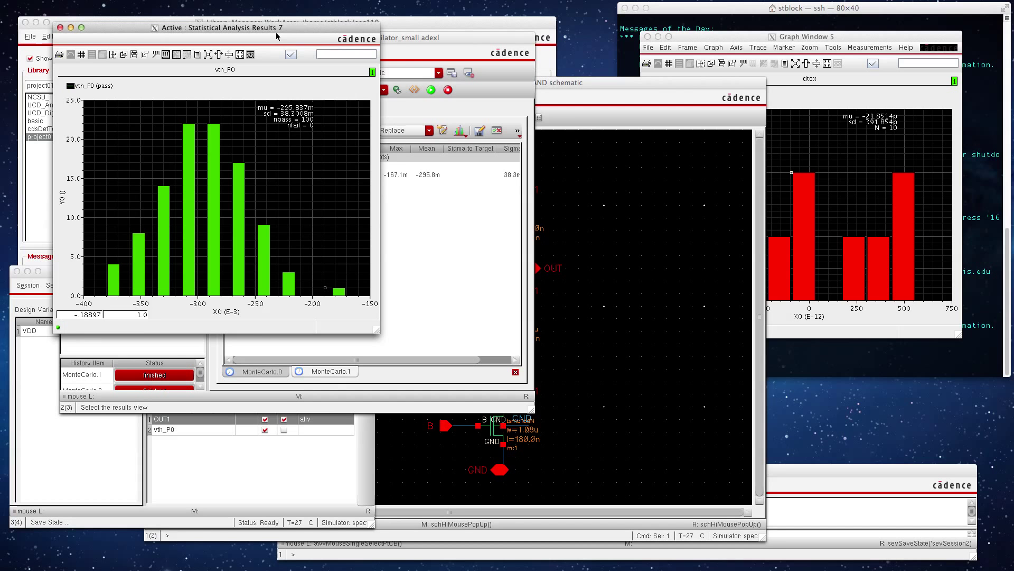
# Step: Move the vth_P0 histogram to the lower right, dtox behind it, and reactivate the ADE XL window
pyautogui.moveTo(277, 32); pyautogui.dragTo(801, 171)
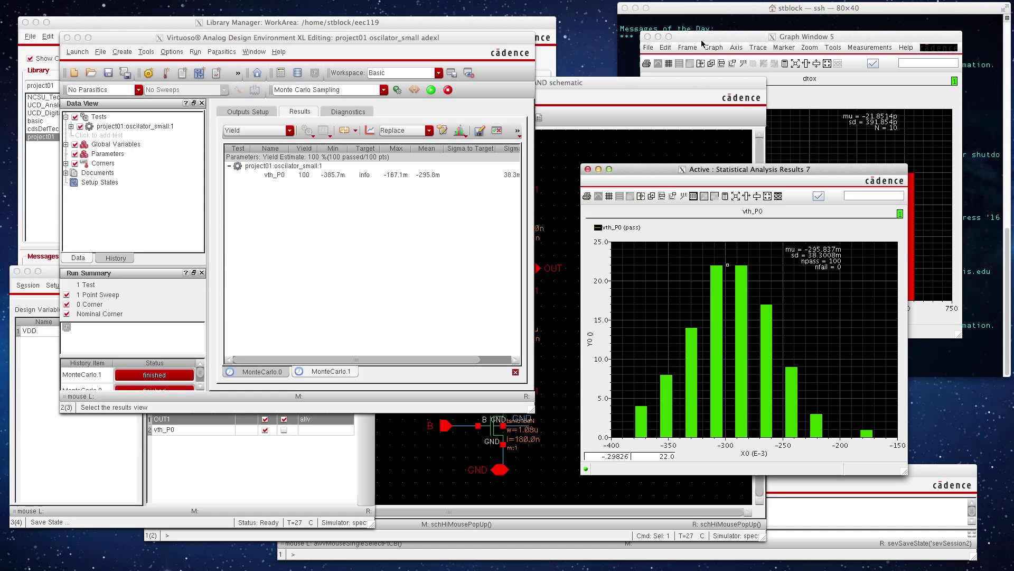
pyautogui.moveTo(701, 40)
pyautogui.mouseDown()
pyautogui.moveTo(695, 32)
pyautogui.moveTo(706, 34)
pyautogui.mouseUp()
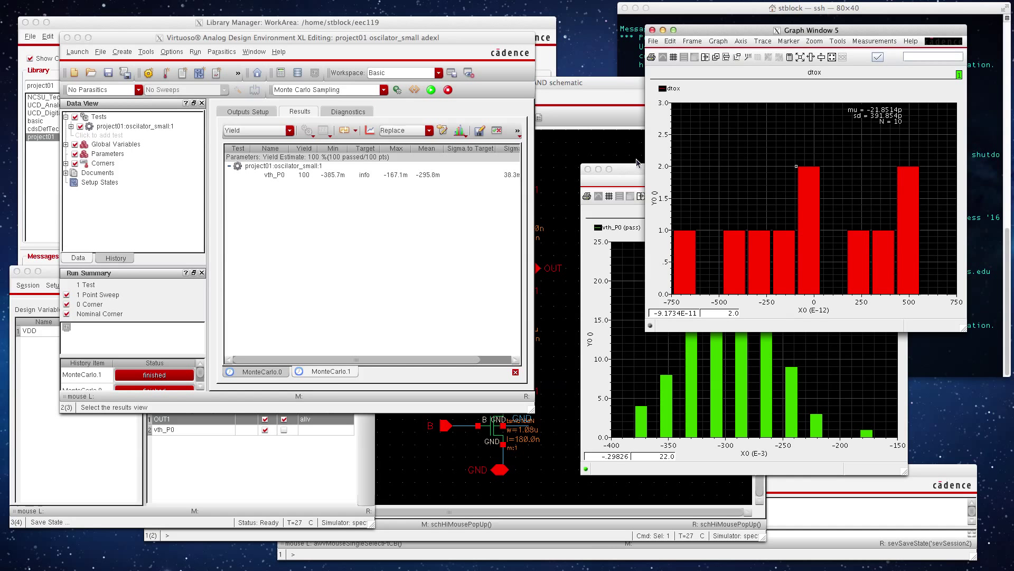
pyautogui.click(630, 170)
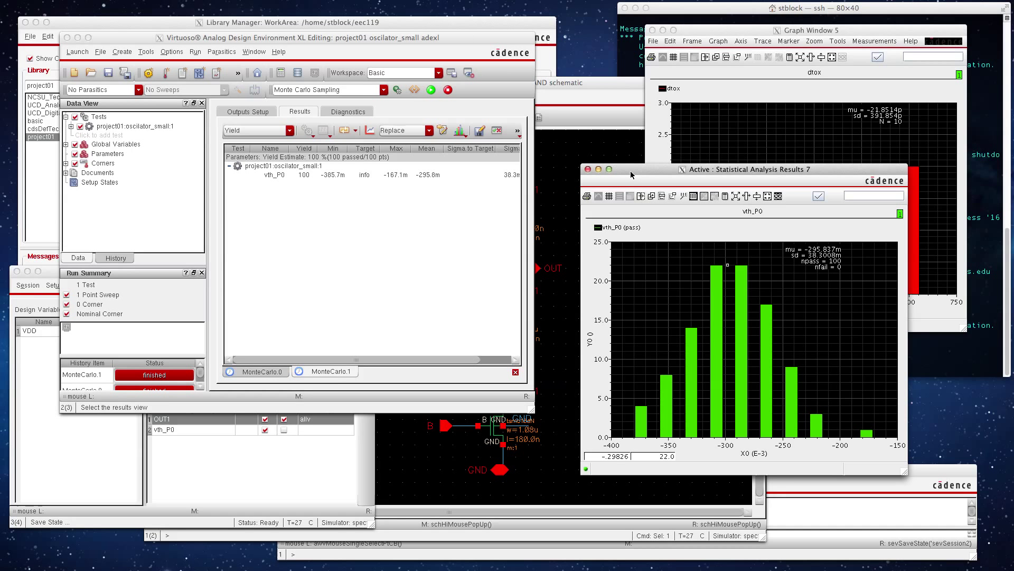
pyautogui.click(289, 133)
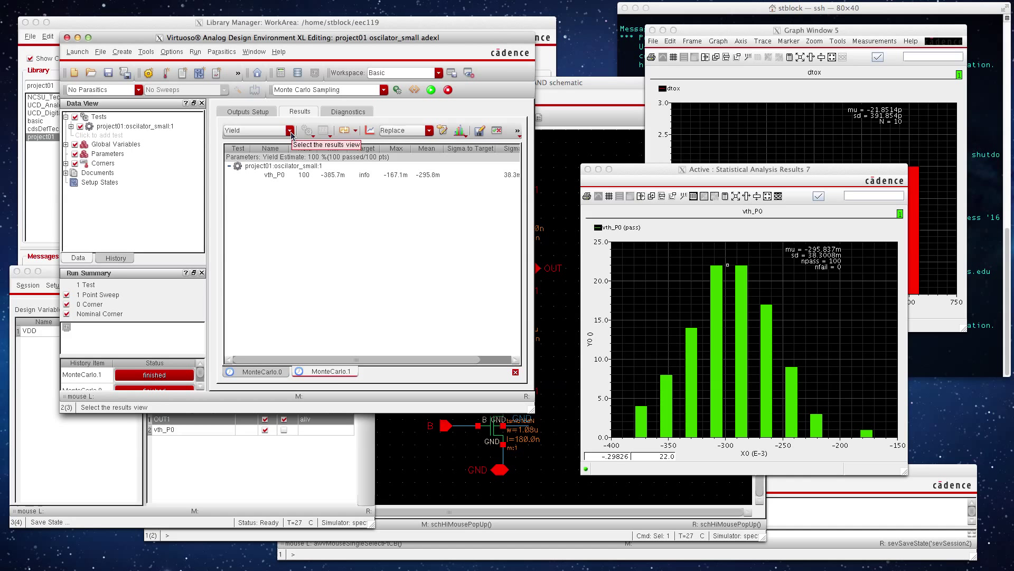
# Step: Switch the Results tab from Yield to Detail to list per-point OUT1 and vth_P0 values
pyautogui.click(290, 131)
pyautogui.click(252, 141)
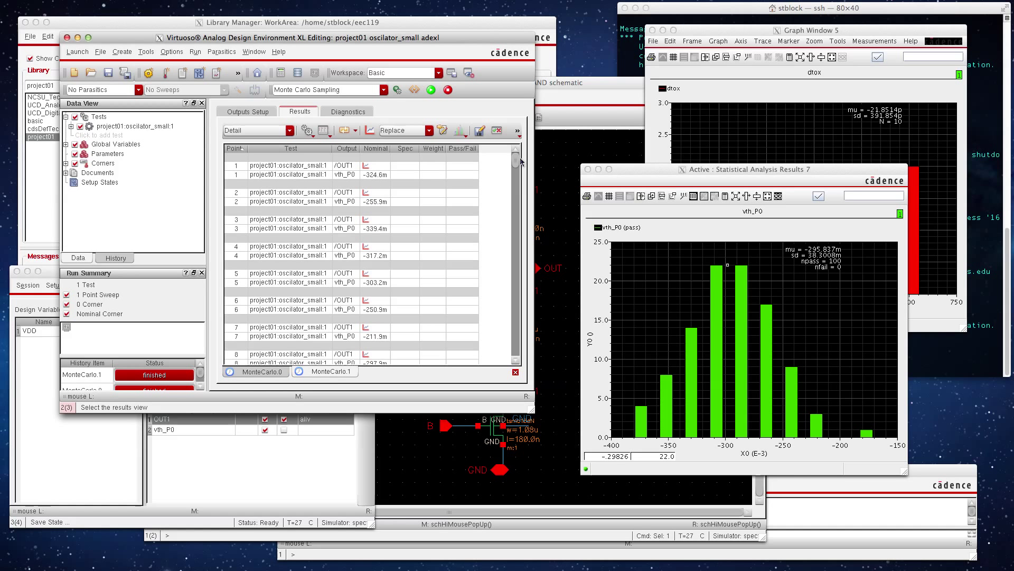
pyautogui.moveTo(518, 161)
pyautogui.mouseDown()
pyautogui.moveTo(516, 343)
pyautogui.moveTo(511, 152)
pyautogui.mouseUp()
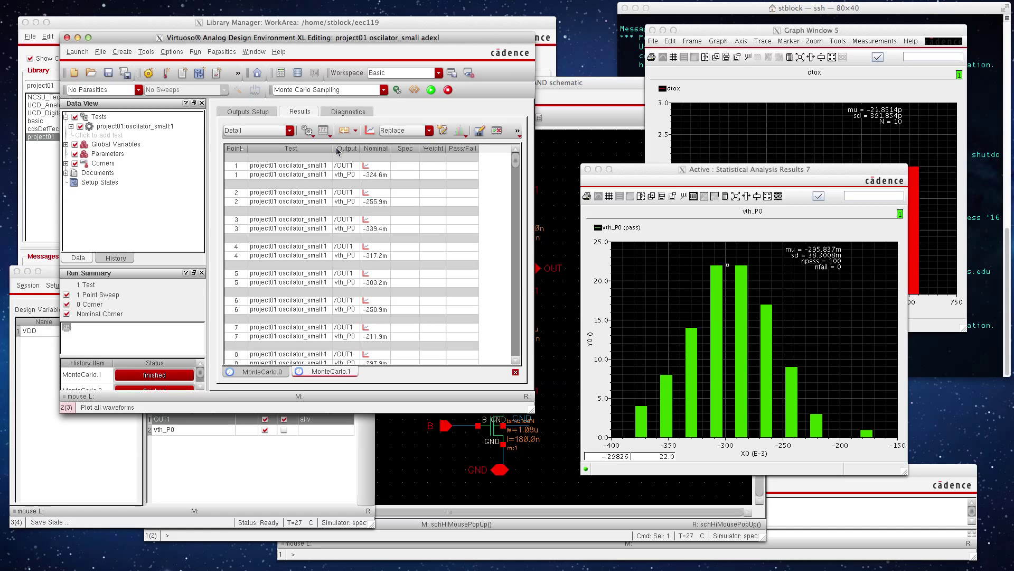
# Step: Select the first point's row, plot all waveforms, and close the duplicate vth_P0 histogram
pyautogui.click(272, 166)
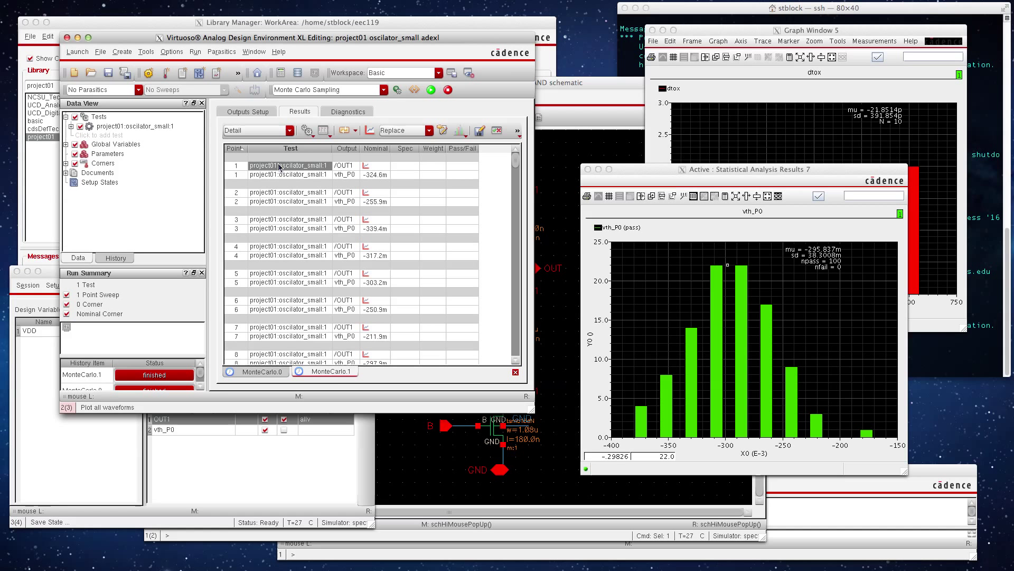
pyautogui.click(369, 133)
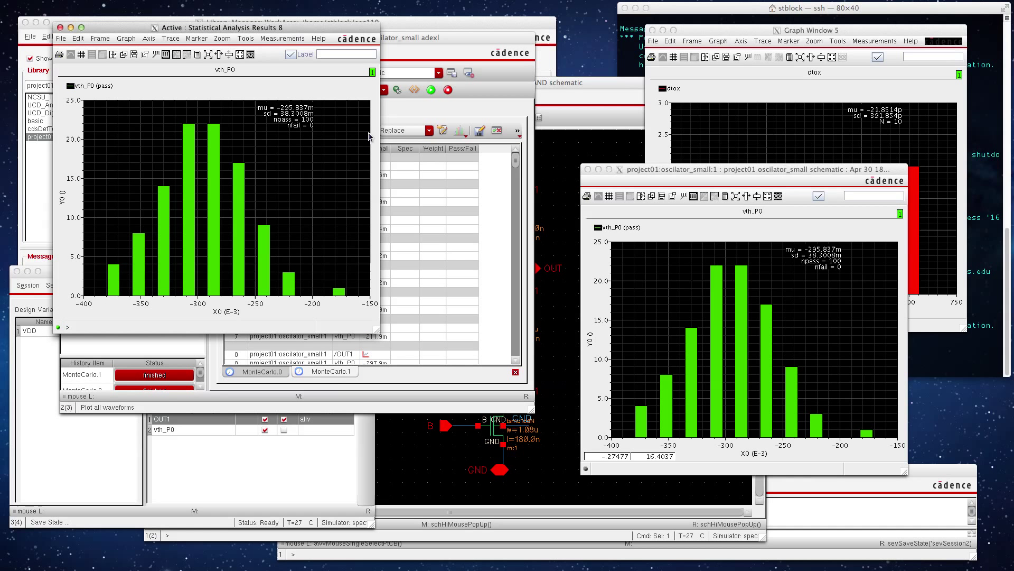
pyautogui.moveTo(182, 28); pyautogui.dragTo(520, 84)
pyautogui.click(398, 84)
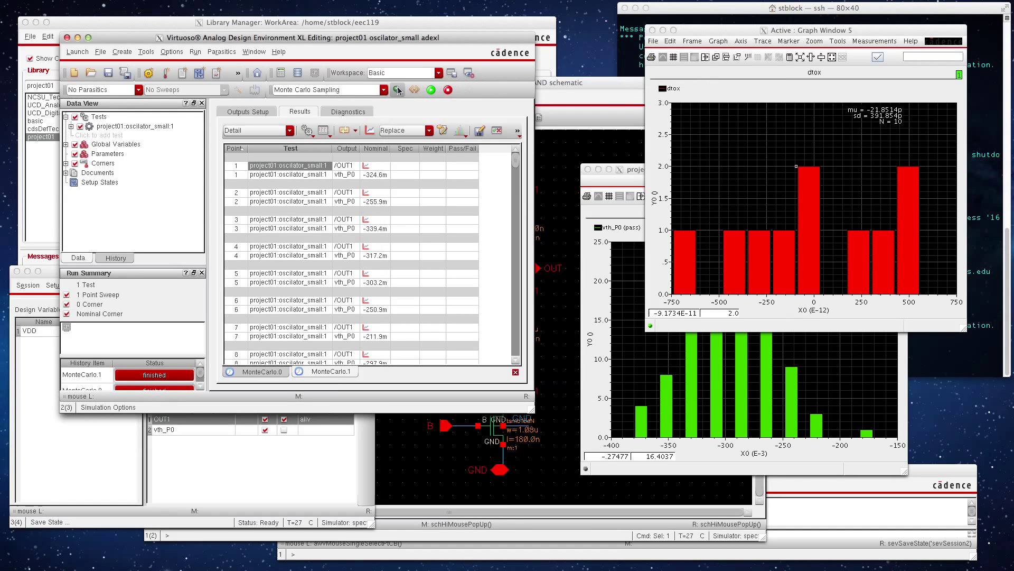
# Step: Use Plot All on row 1 to plot the OUT1 transient waveform
pyautogui.rightClick(291, 168)
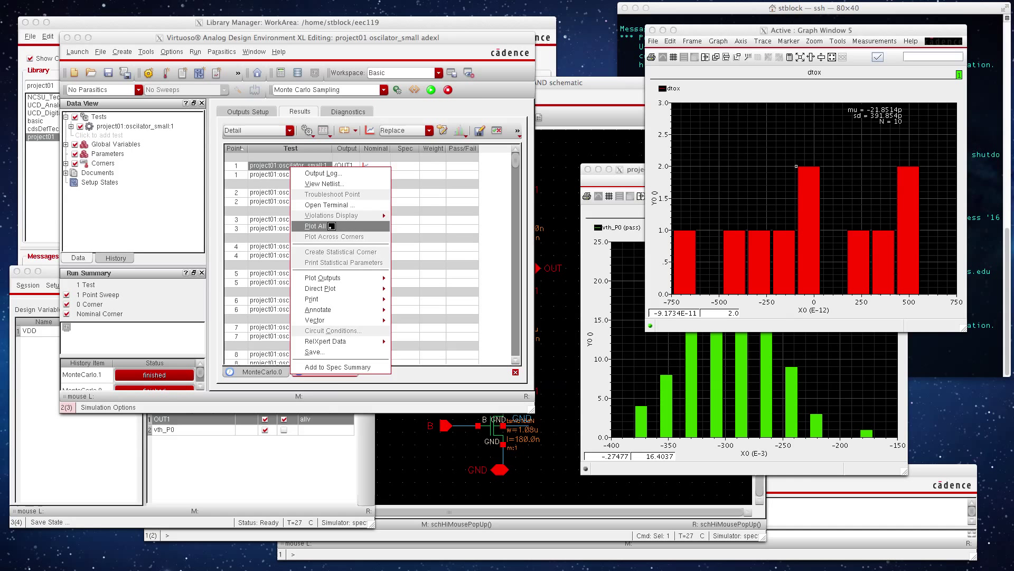
pyautogui.click(331, 227)
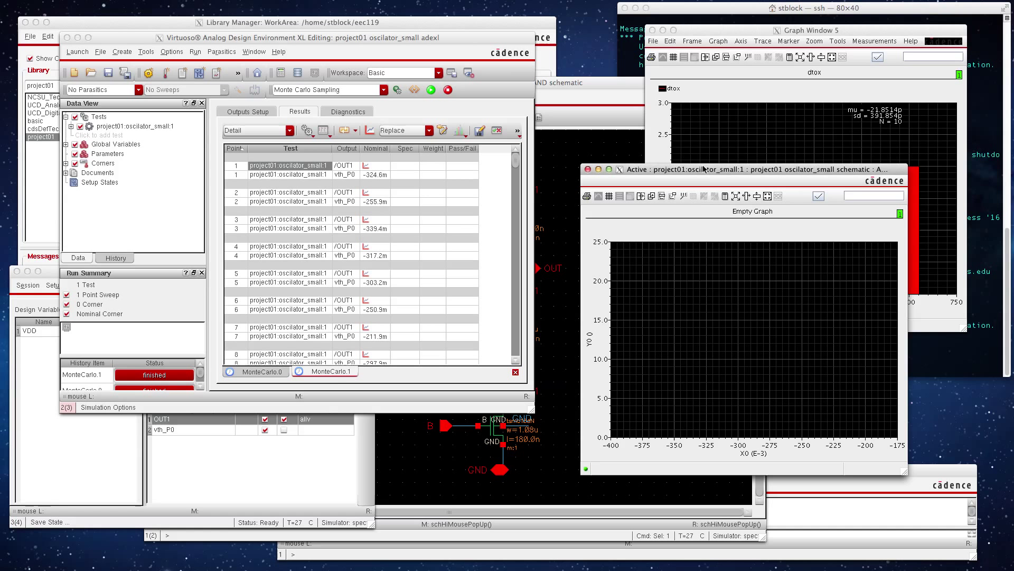
pyautogui.moveTo(704, 169); pyautogui.dragTo(711, 147)
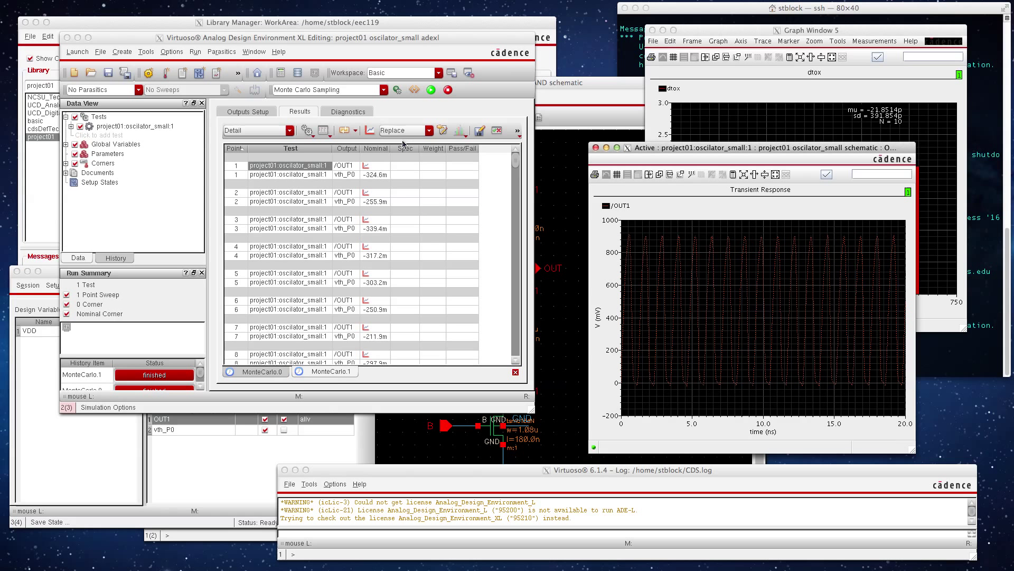
# Step: Set the plotting mode to Append instead of Replace
pyautogui.click(430, 133)
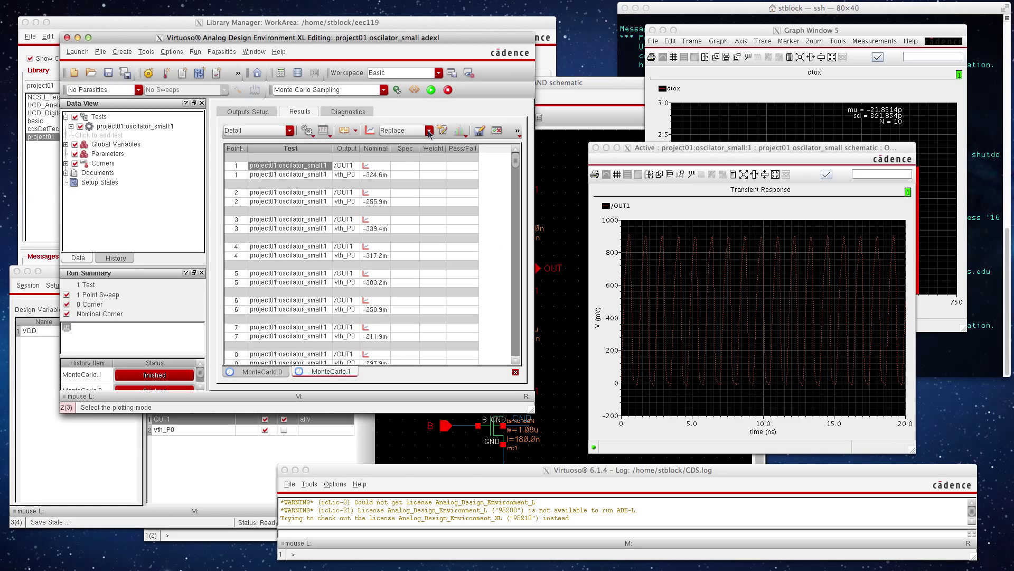
pyautogui.click(429, 133)
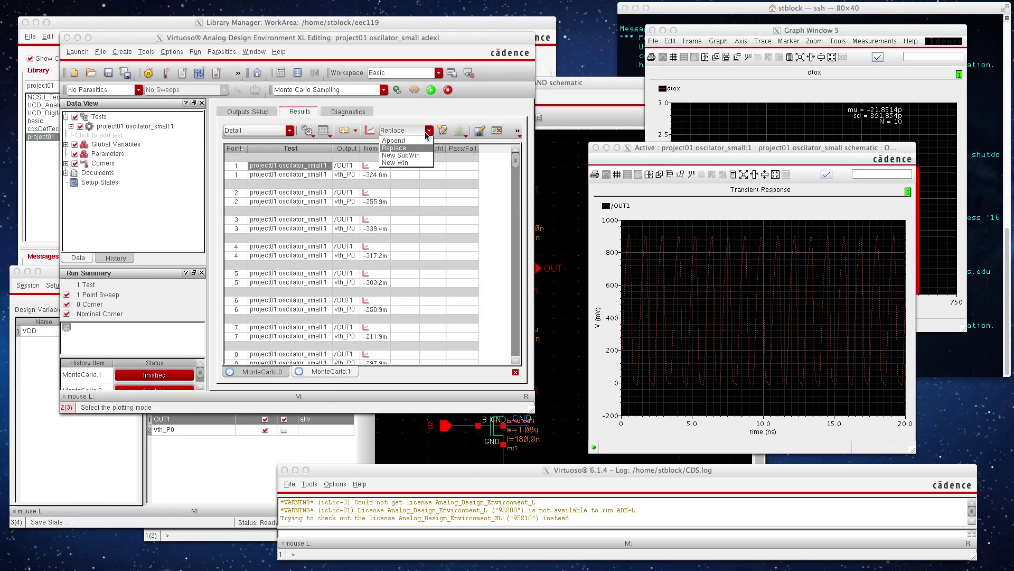
pyautogui.click(402, 147)
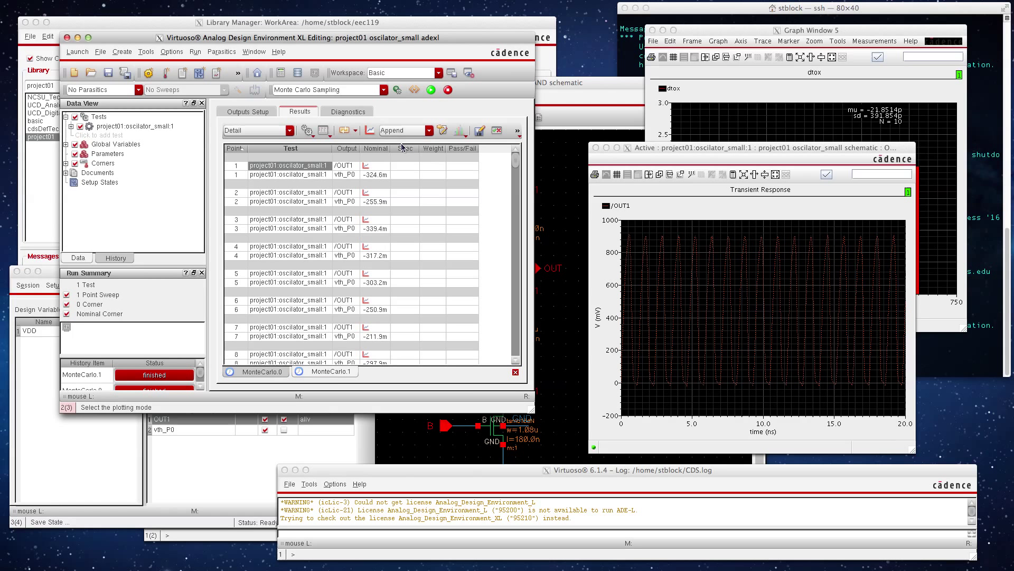
# Step: Plot all outputs of the second Monte Carlo point, overlaying OUT1<1> on OUT1<0>
pyautogui.click(291, 193)
pyautogui.rightClick(291, 193)
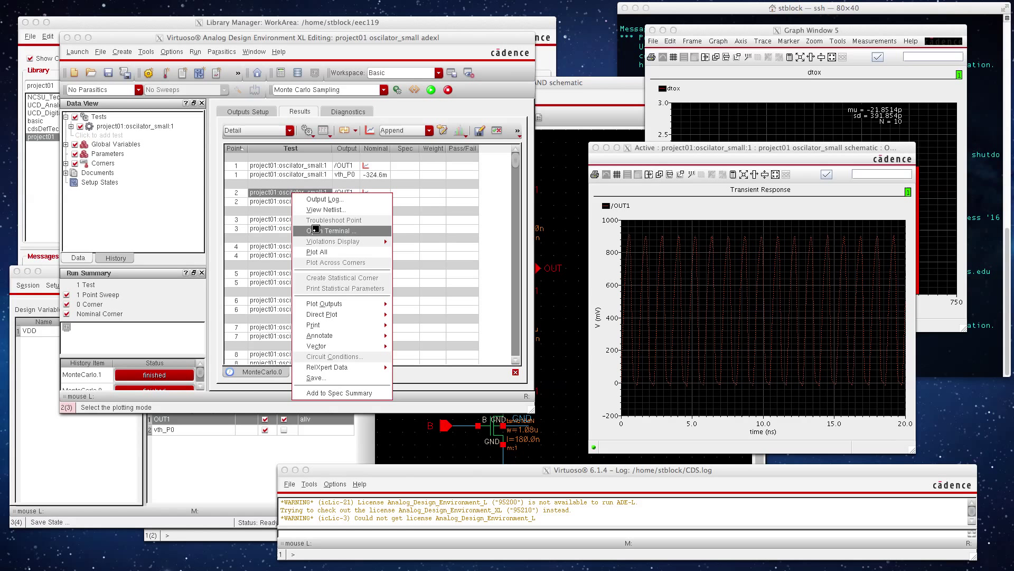
pyautogui.click(313, 252)
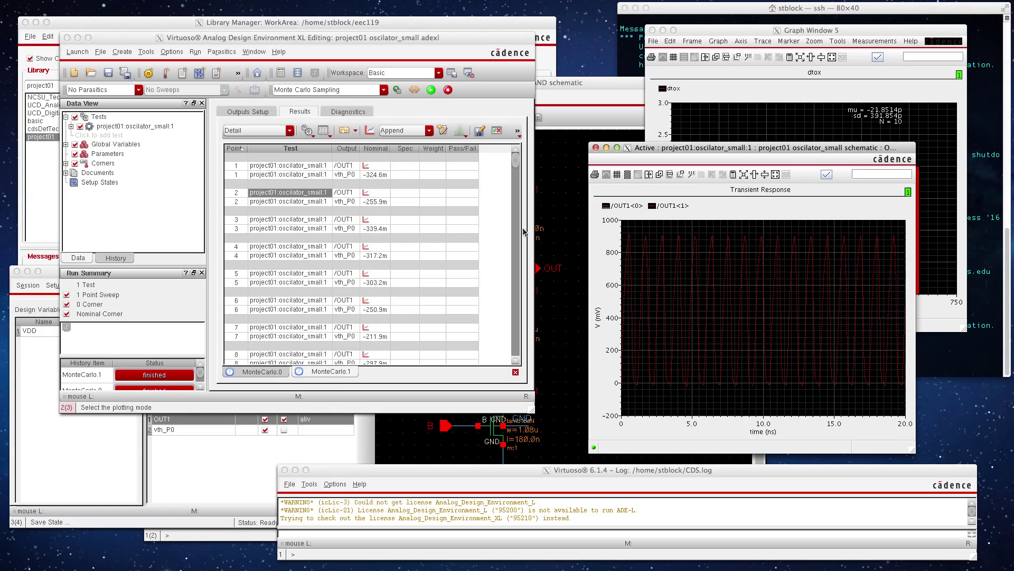
# Step: Plot the vth_P0 histogram across all 100 Monte Carlo points and move its window right
pyautogui.click(345, 177)
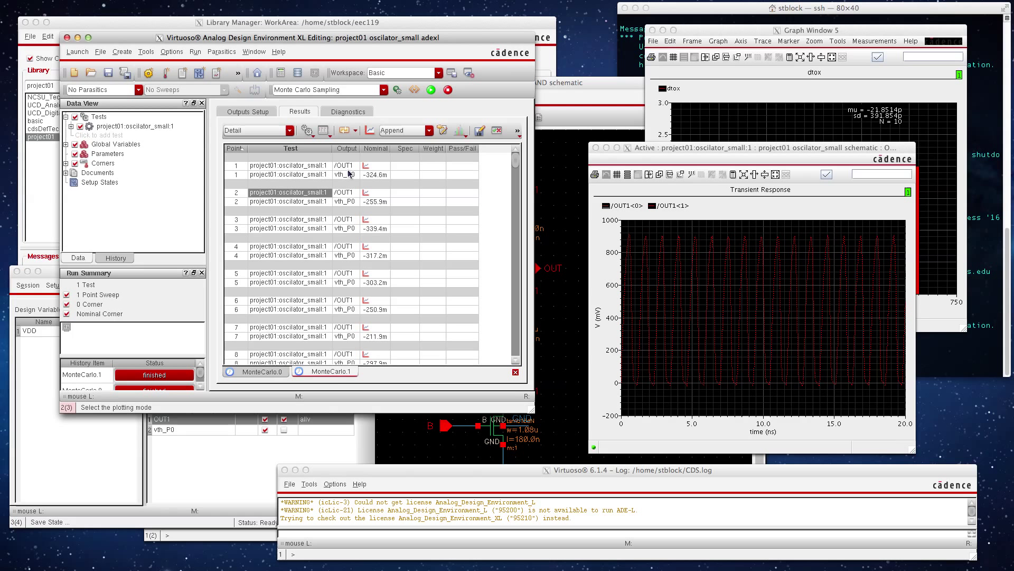
pyautogui.click(349, 175)
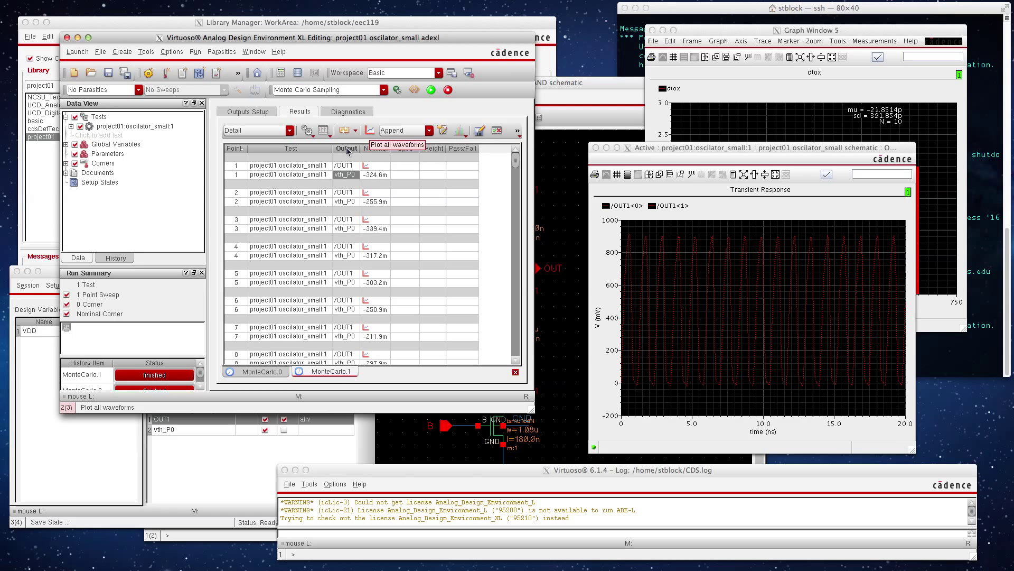
pyautogui.click(371, 132)
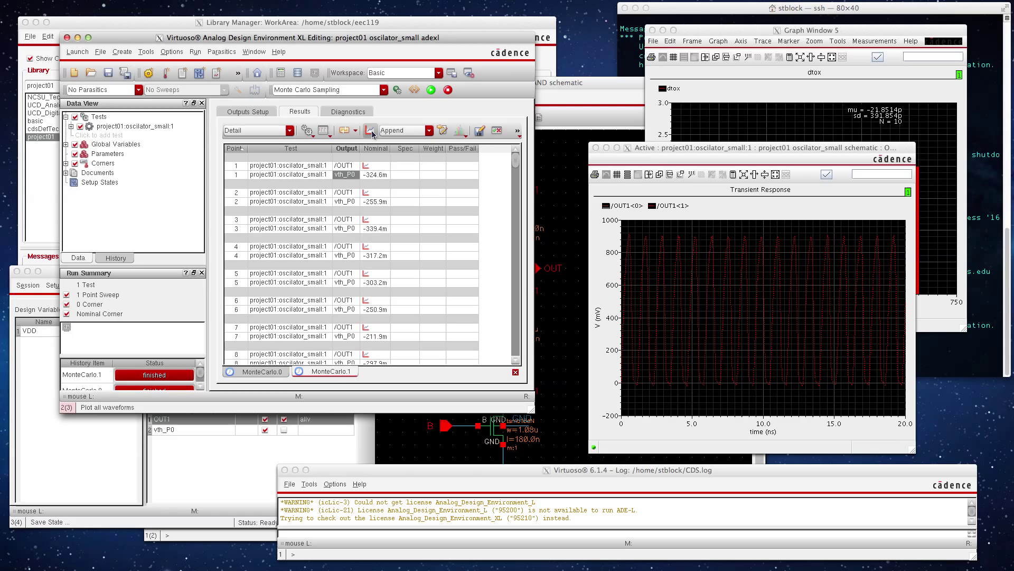
pyautogui.click(291, 175)
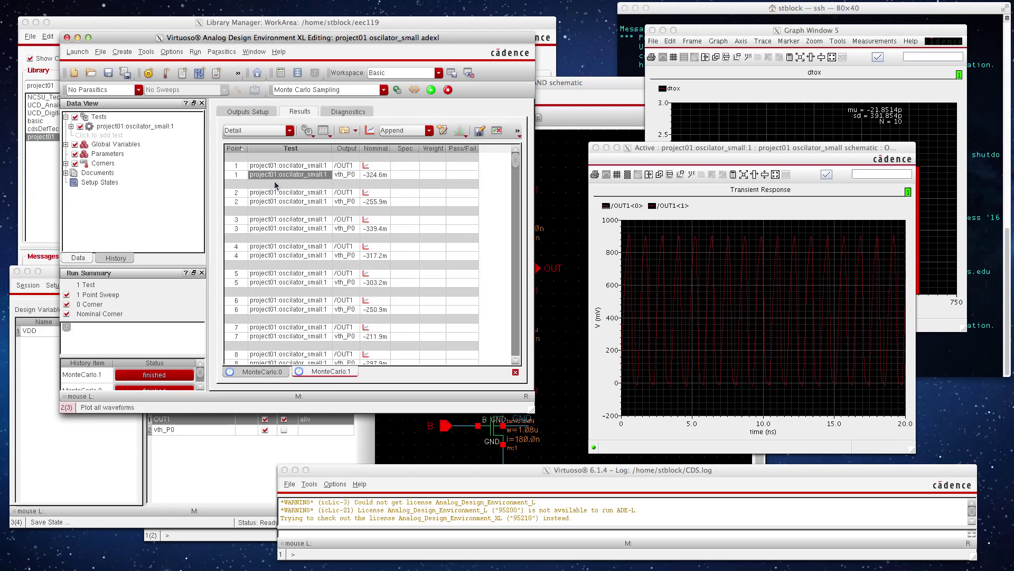
pyautogui.click(370, 129)
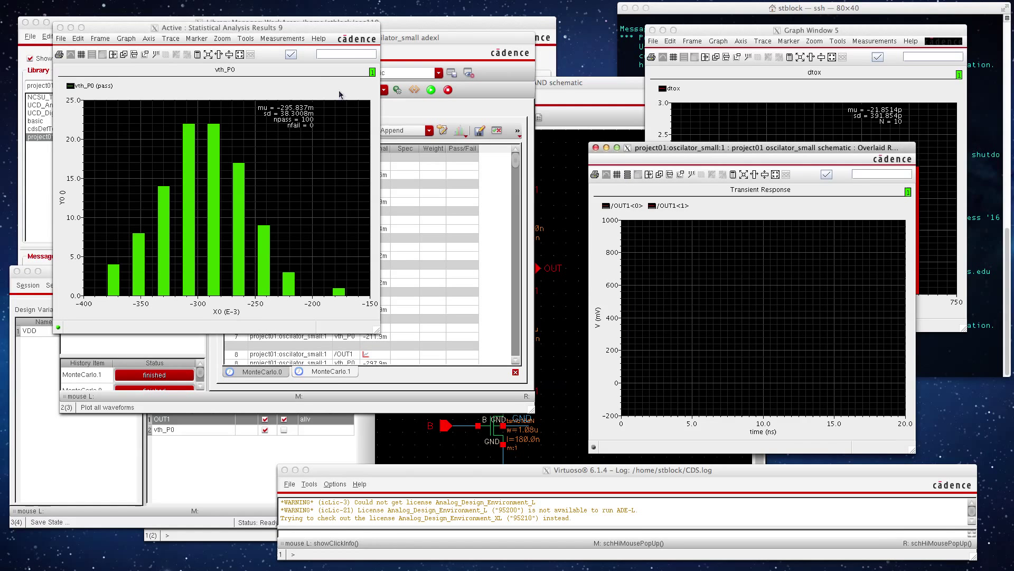
pyautogui.moveTo(278, 31); pyautogui.dragTo(857, 40)
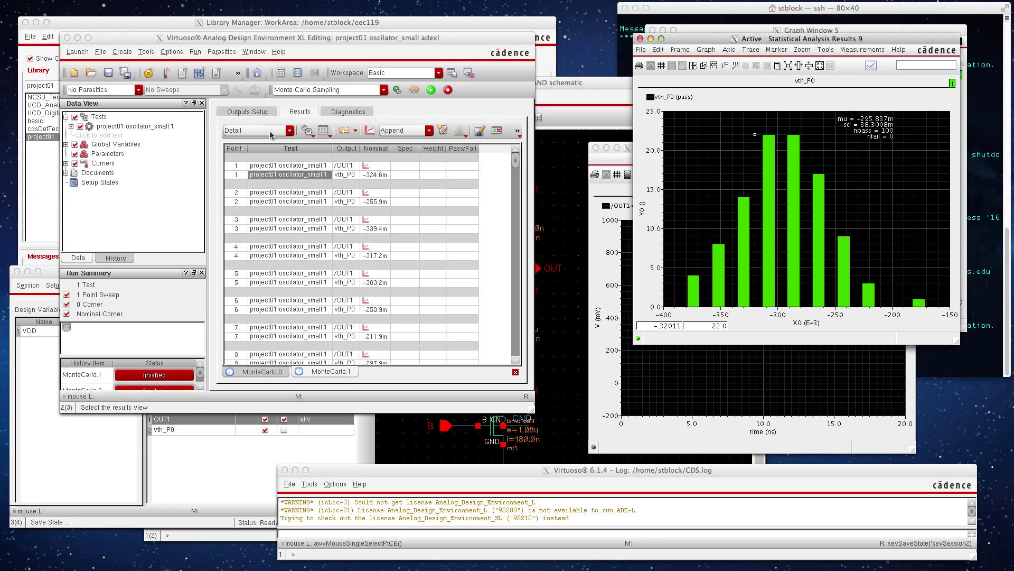
pyautogui.click(288, 131)
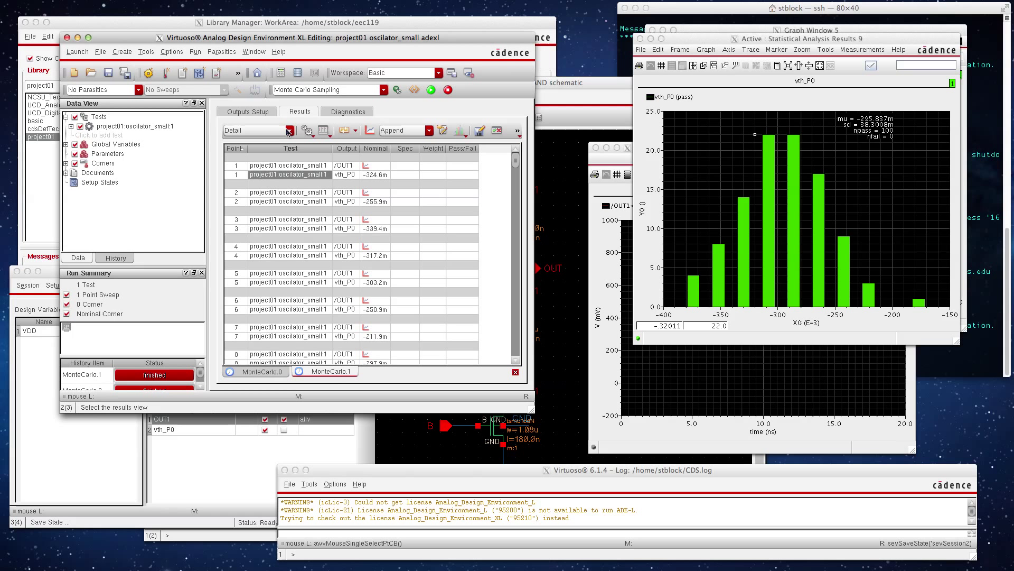
# Step: Switch the results view to the Yield summary
pyautogui.click(288, 130)
pyautogui.click(253, 182)
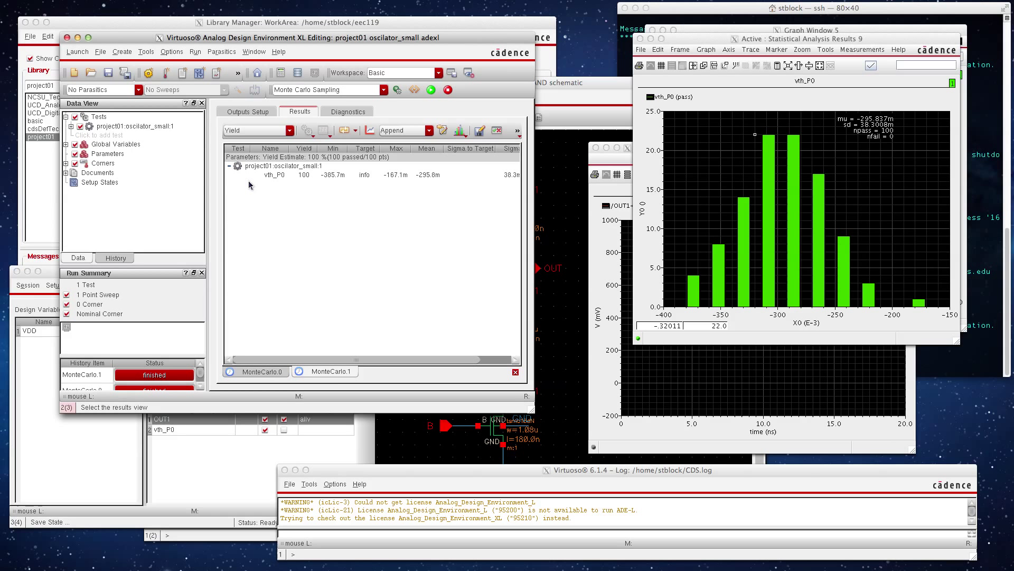
pyautogui.click(461, 131)
pyautogui.moveTo(495, 147)
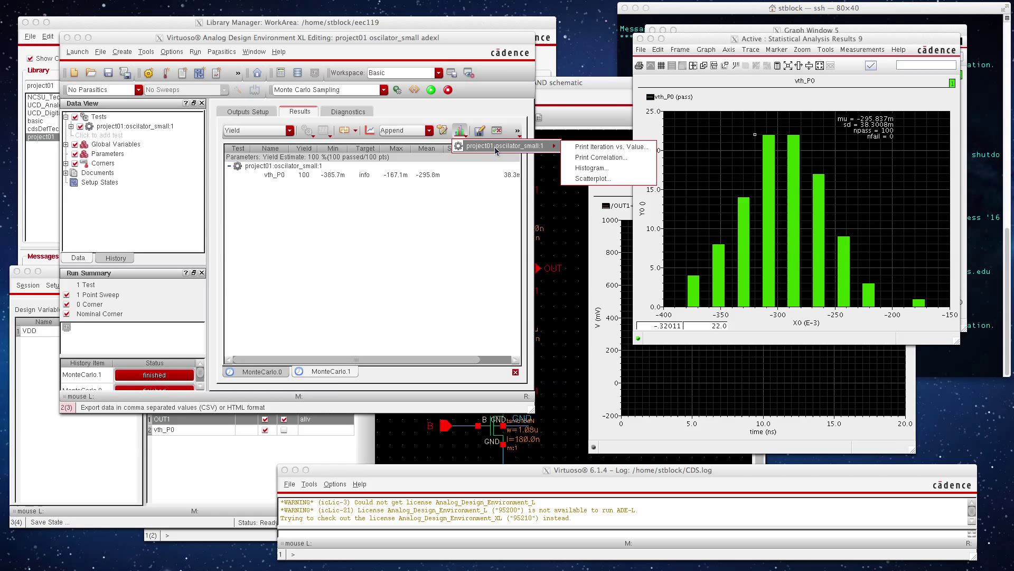
pyautogui.click(590, 170)
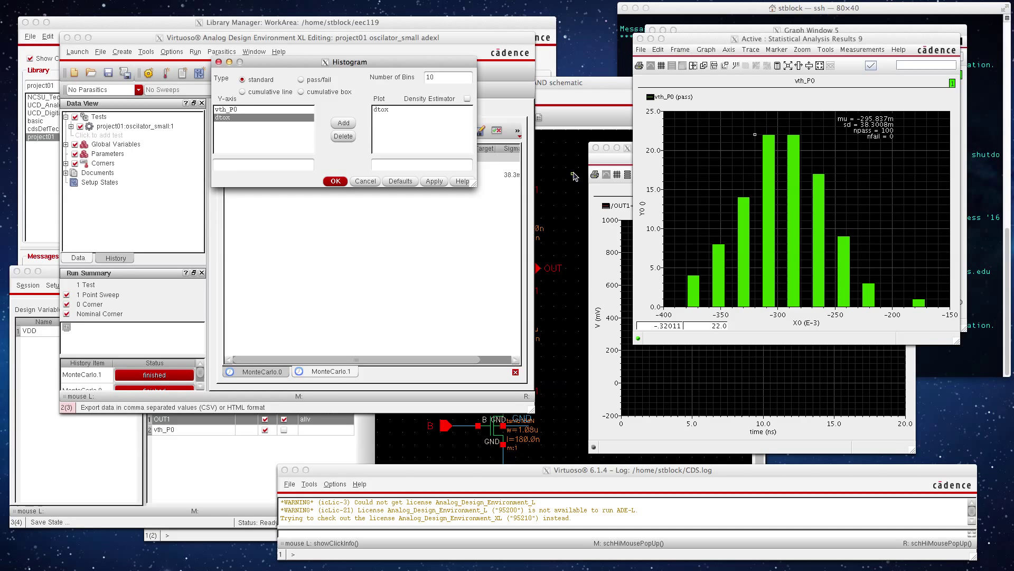
# Step: Replace dtox in the Histogram plot list with vth_P0 and dtox, then plot
pyautogui.click(383, 110)
pyautogui.click(343, 136)
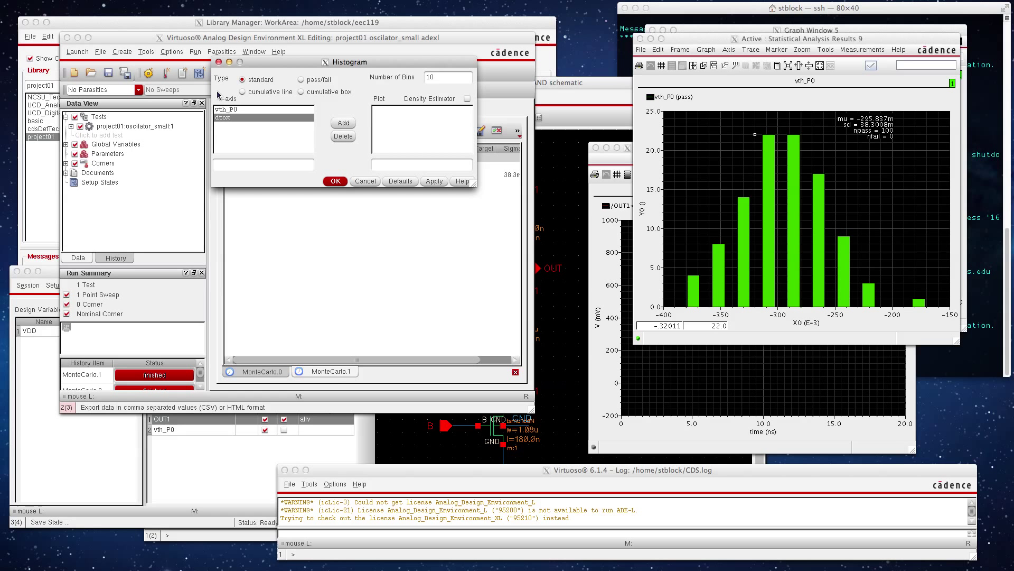
pyautogui.click(225, 110)
pyautogui.click(344, 122)
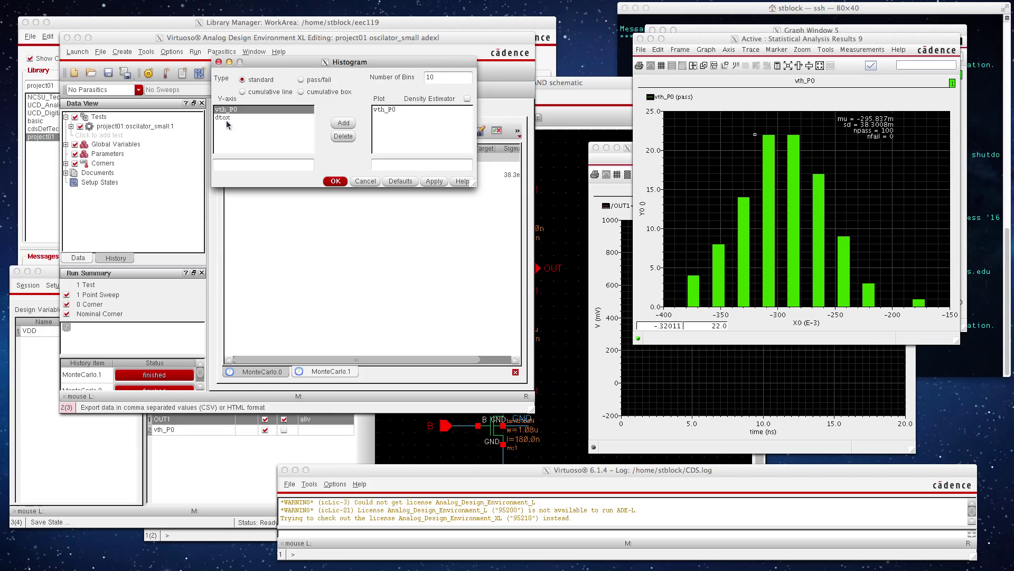
pyautogui.click(286, 119)
pyautogui.click(350, 124)
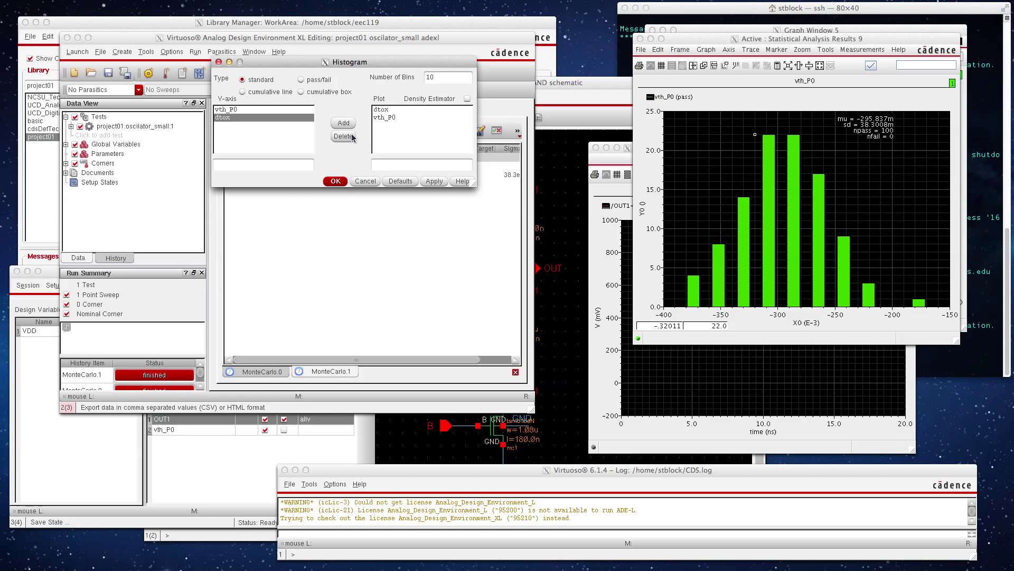
pyautogui.click(336, 181)
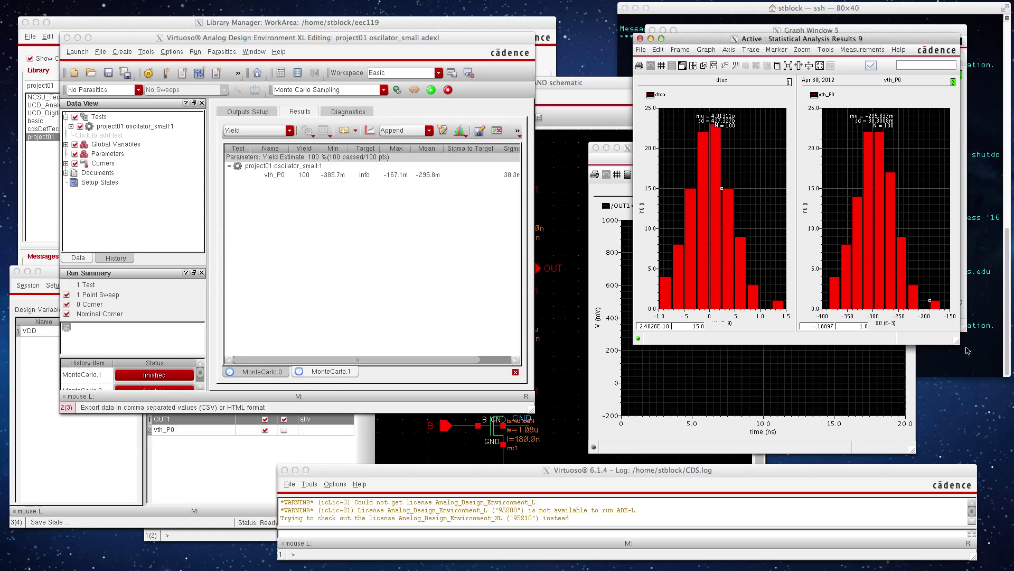
# Step: Enlarge the Statistical Analysis Results 9 window and position it near screen centre
pyautogui.moveTo(961, 347); pyautogui.dragTo(1003, 385)
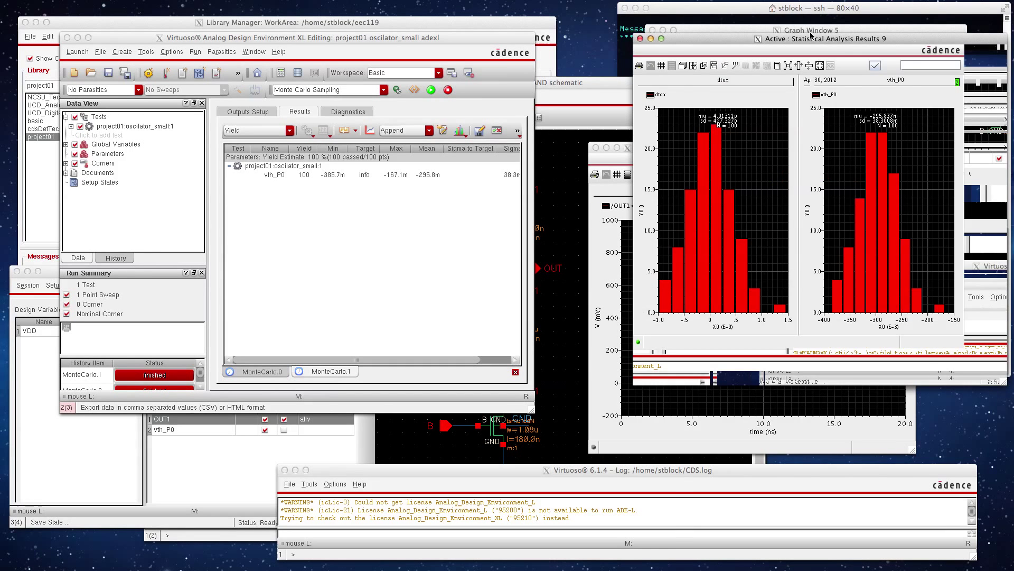
pyautogui.moveTo(807, 43); pyautogui.dragTo(619, 73)
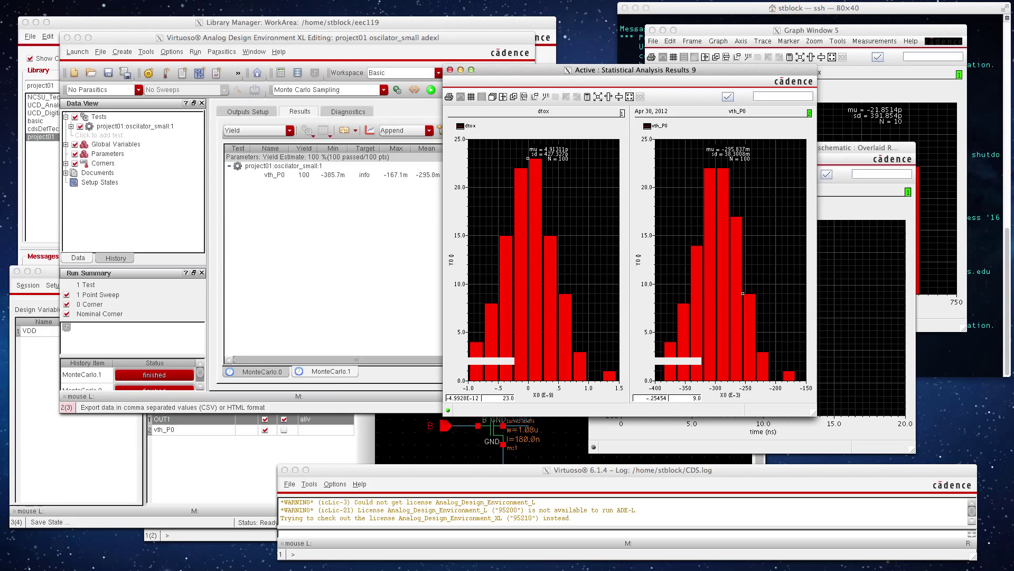
pyautogui.moveTo(621, 65); pyautogui.dragTo(662, 18)
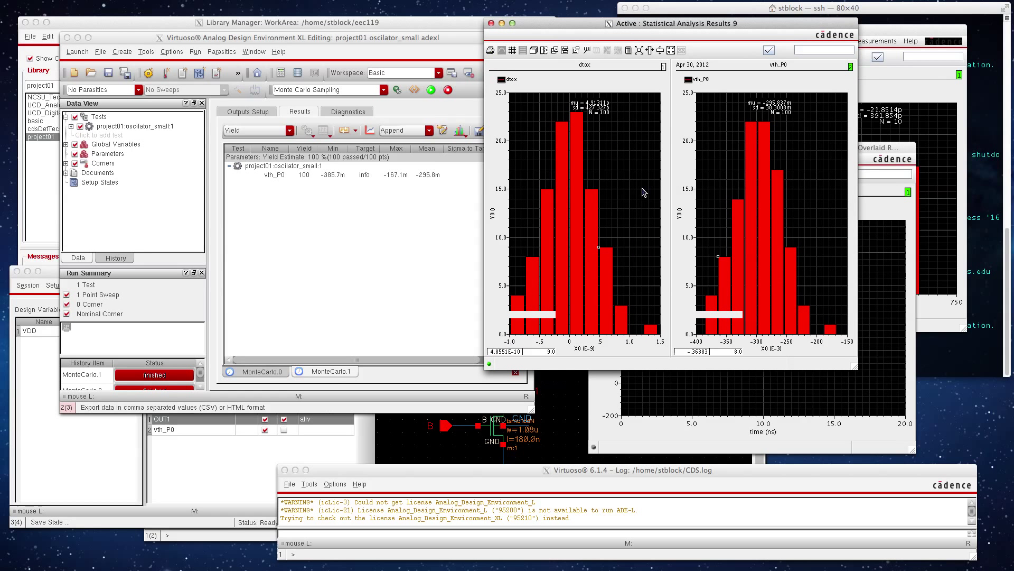